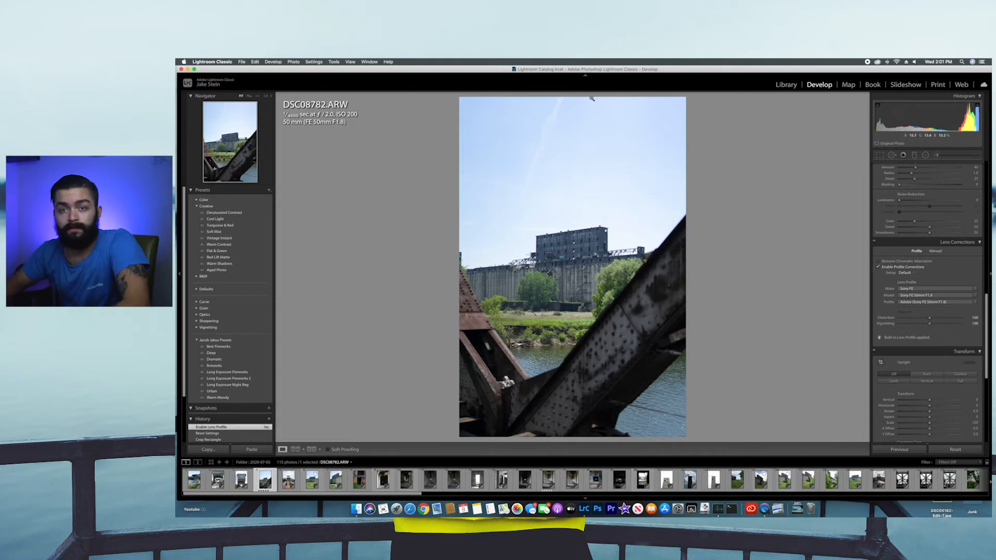
Raise the photo's Contrast to +40 and pull Highlights down strongly to recover detail in the sky
scroll(921, 338, up, 1)
scroll(921, 337, up, 10)
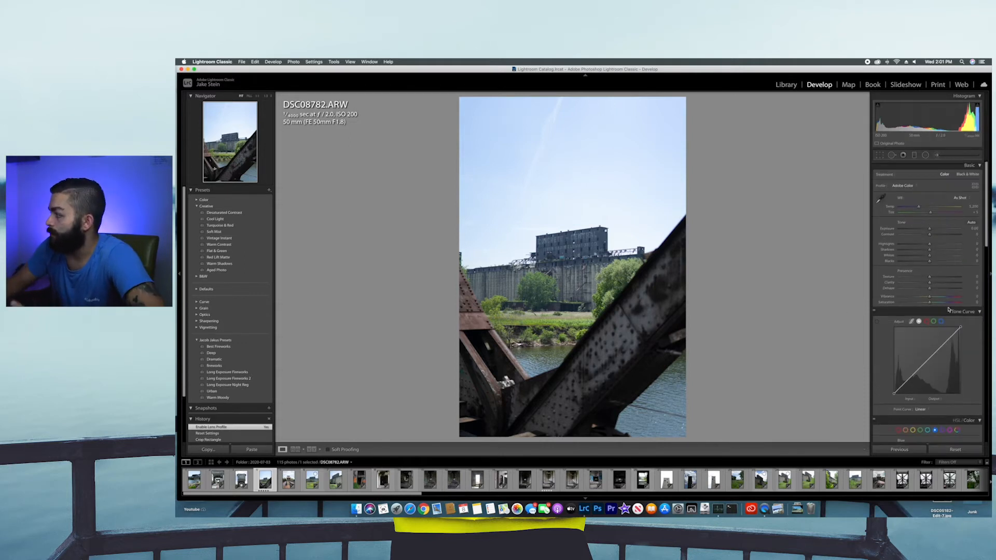
drag(930, 236, 942, 239)
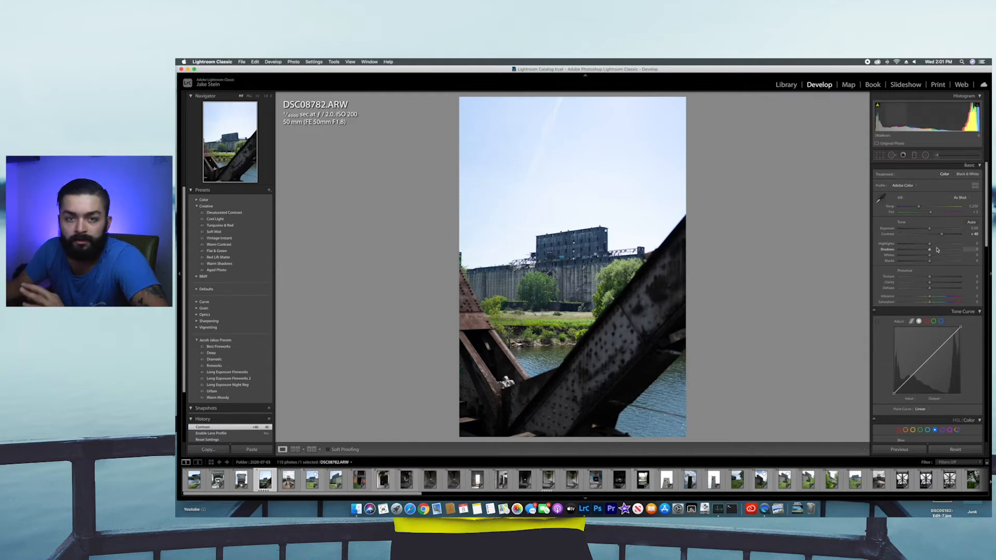
drag(929, 244, 904, 253)
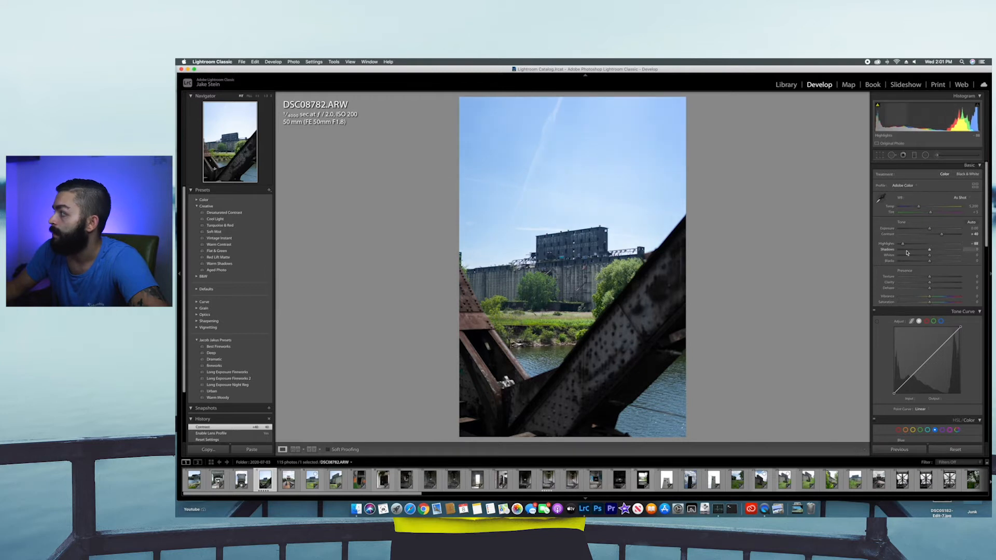
Balance the photo's remaining tones with Whites at -31, Shadows at +28 and Blacks at -39
drag(931, 256, 920, 262)
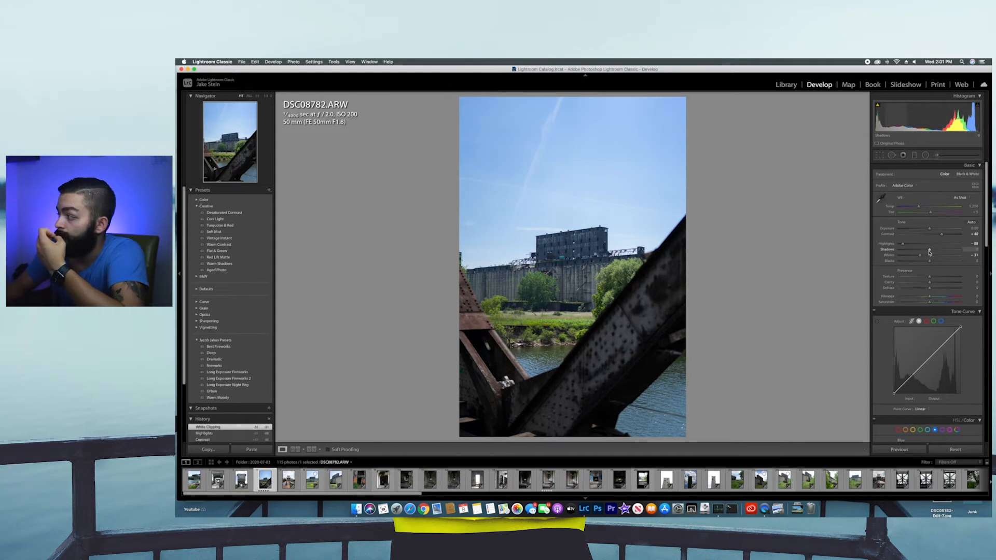
drag(929, 252, 936, 256)
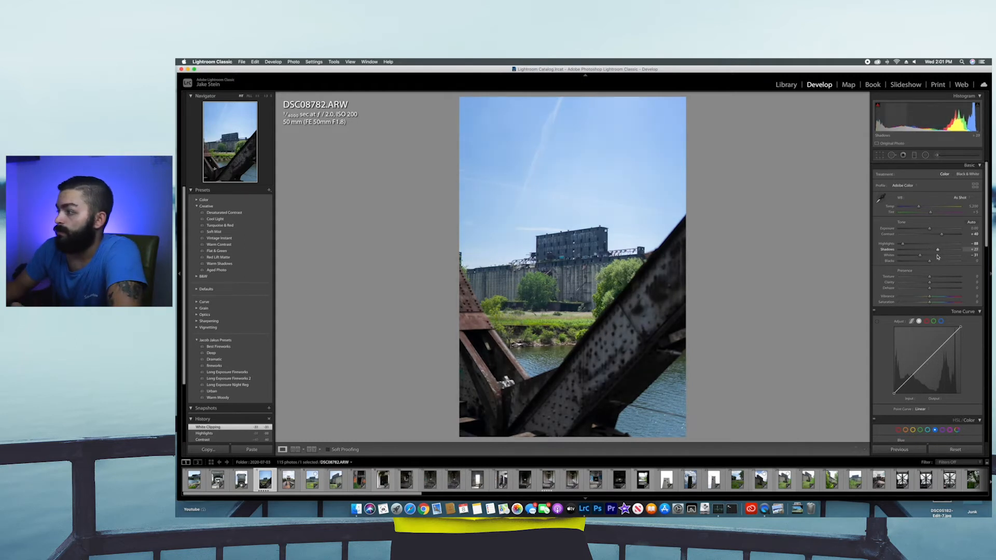
drag(937, 257, 920, 270)
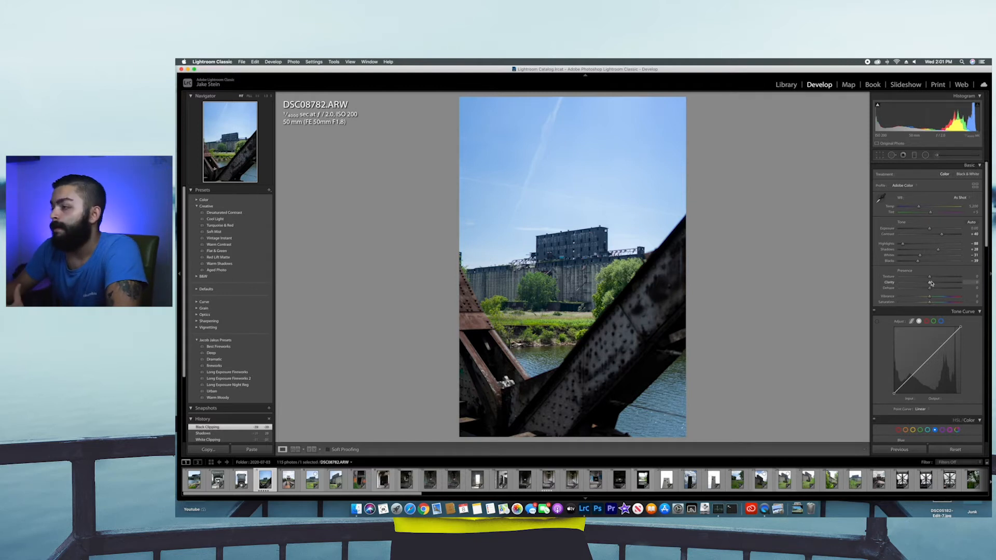
Set the photo's Clarity to +33 and warm the white balance temperature to 5,958
drag(932, 283, 939, 285)
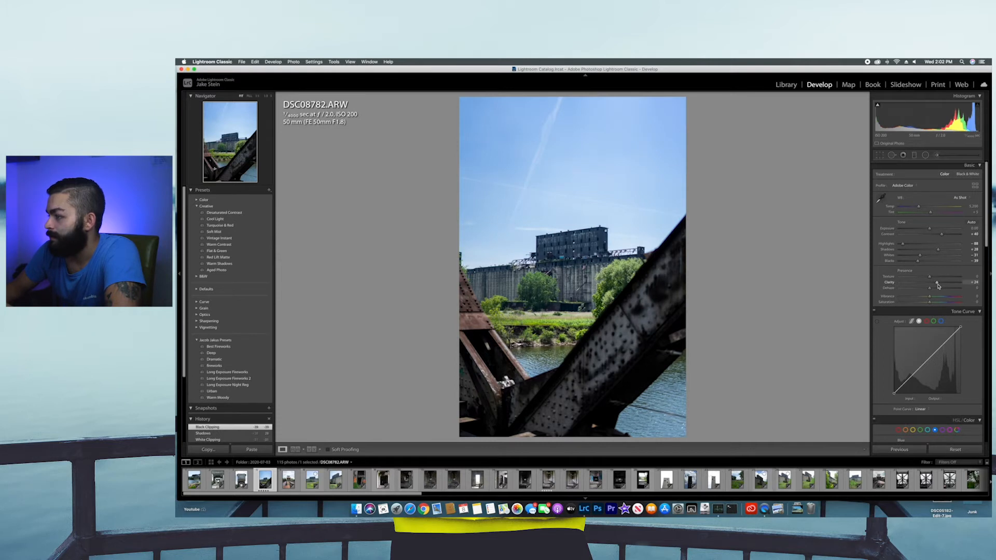
drag(938, 285, 942, 291)
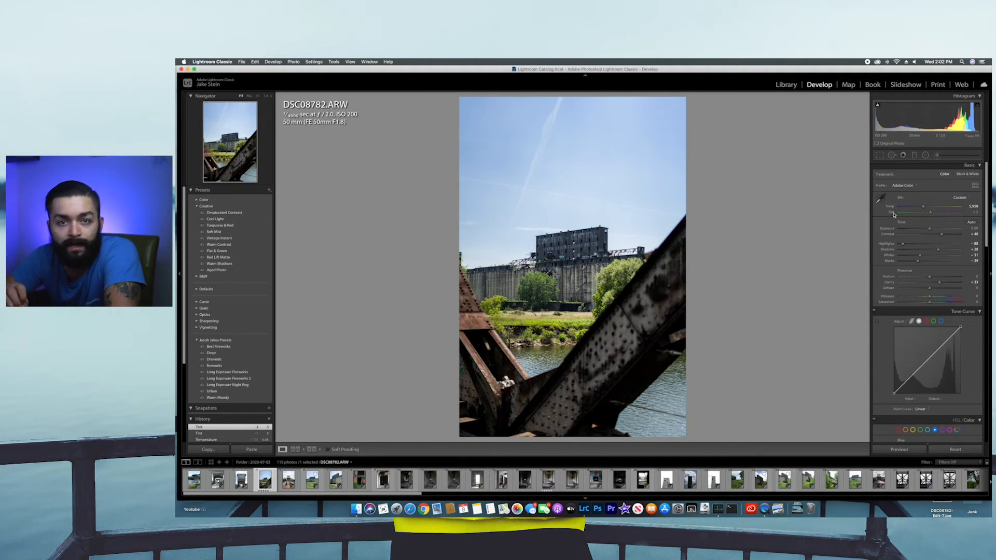
Add three points to the tone curve and lift its black end for faded shadows, and lower Whites strongly and Exposure to -0.60
click(912, 375)
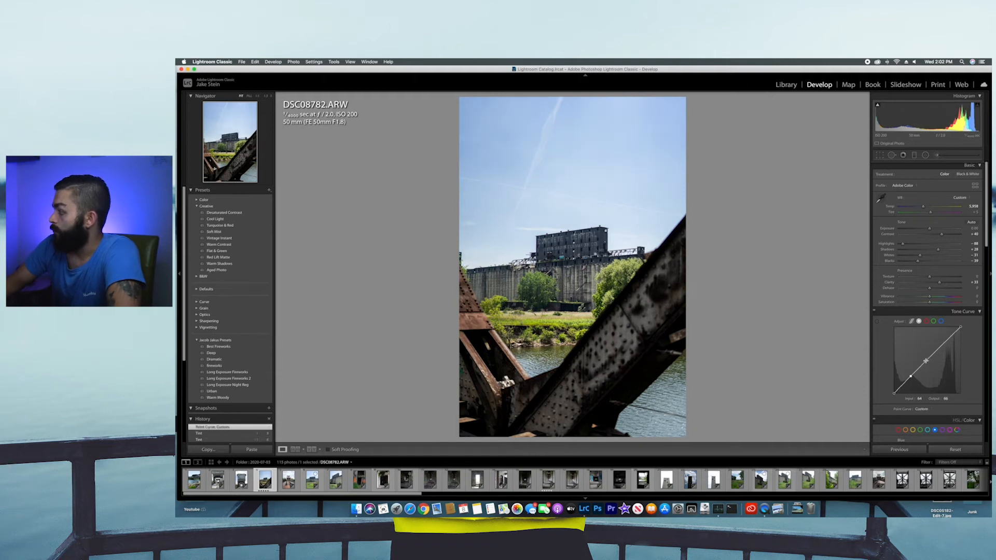
click(928, 362)
click(943, 343)
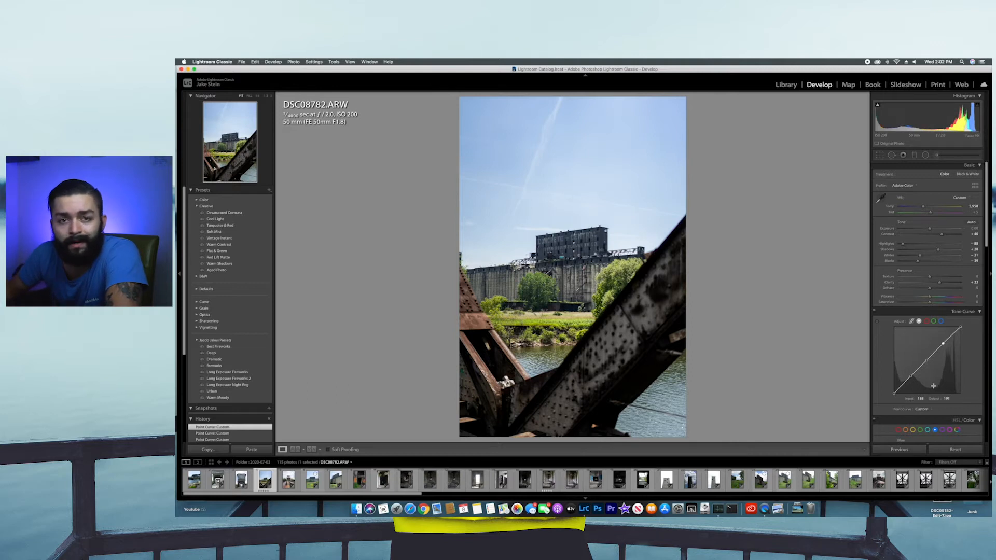
drag(894, 394, 883, 388)
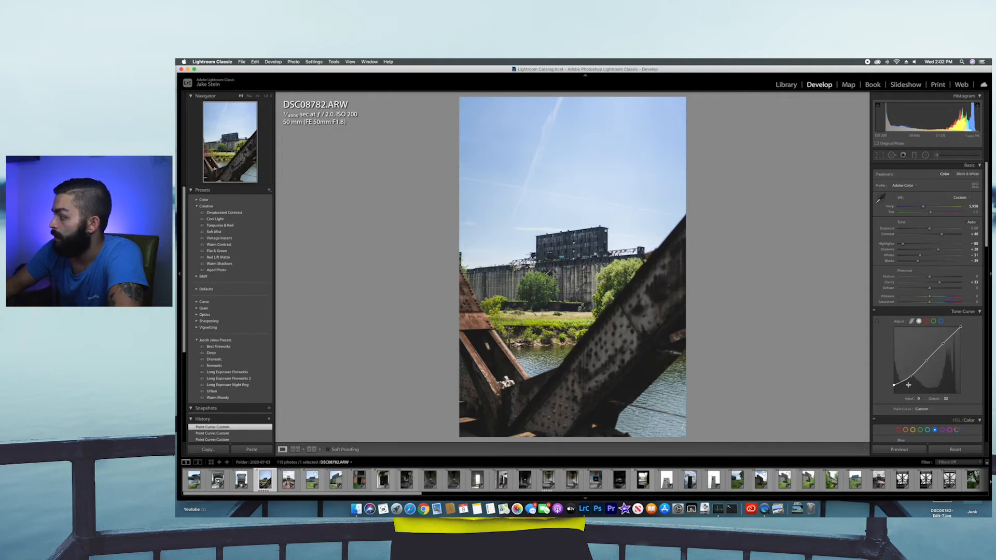
drag(927, 360, 945, 340)
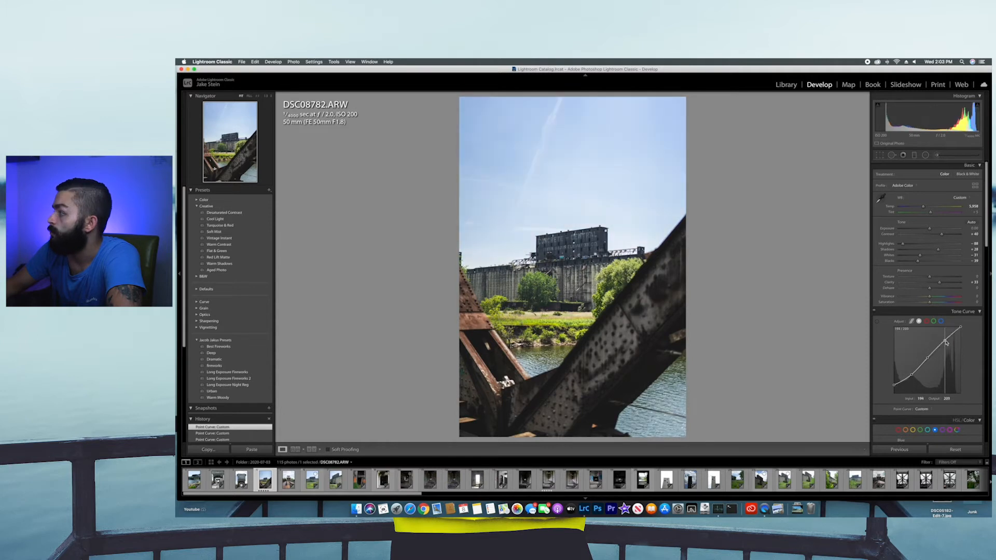
drag(915, 257, 925, 229)
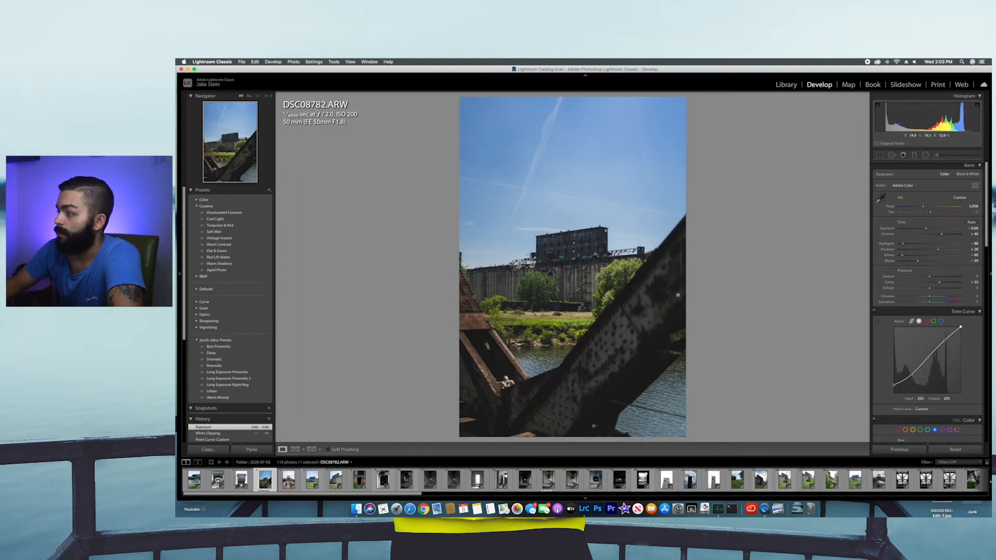
Add an elliptical radial filter around the building and set the photo's overall Exposure to -0.30
click(925, 156)
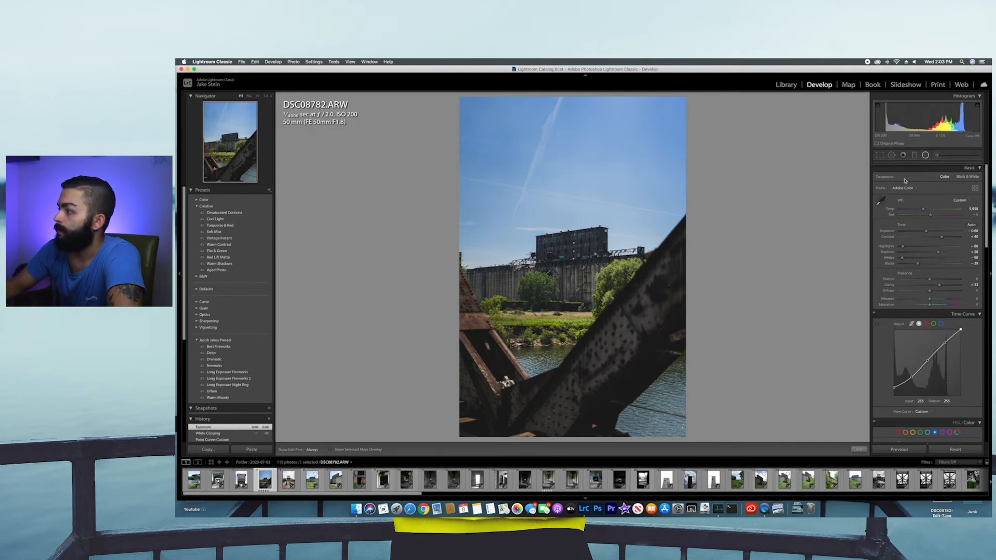
drag(514, 265, 680, 322)
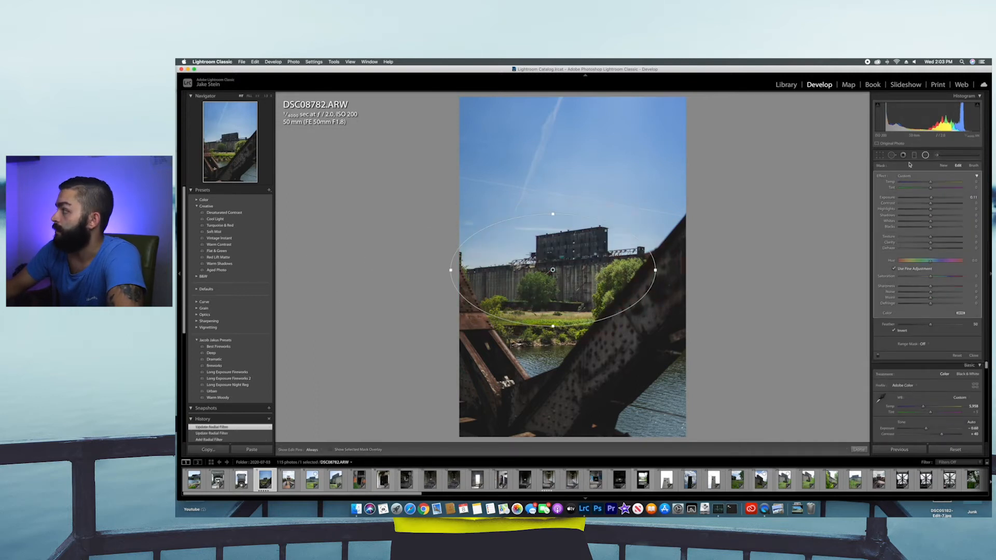
click(925, 155)
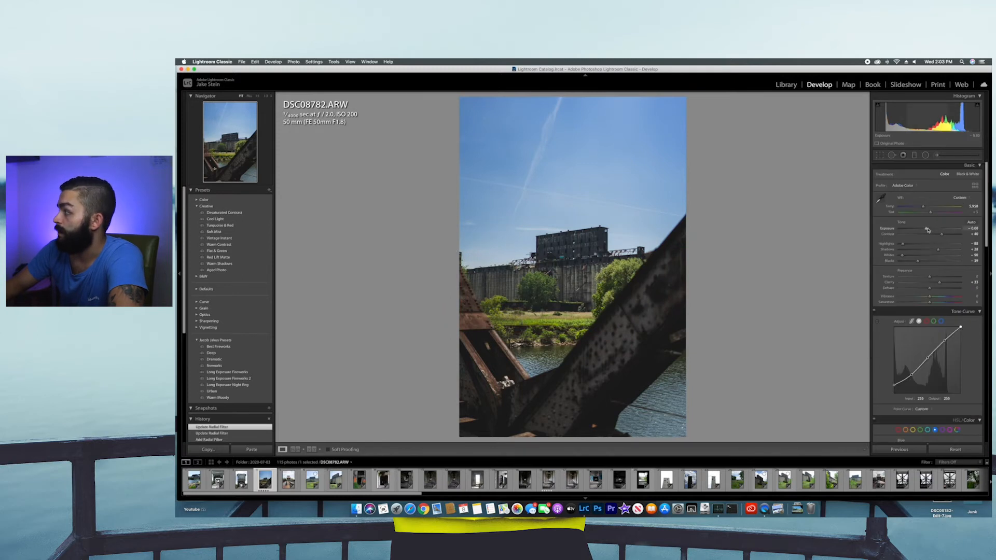
drag(928, 232, 929, 238)
Widen the building's radial filter, turn off Invert so it affects the surroundings, and lower its exposure slightly
key(shift+m)
click(544, 271)
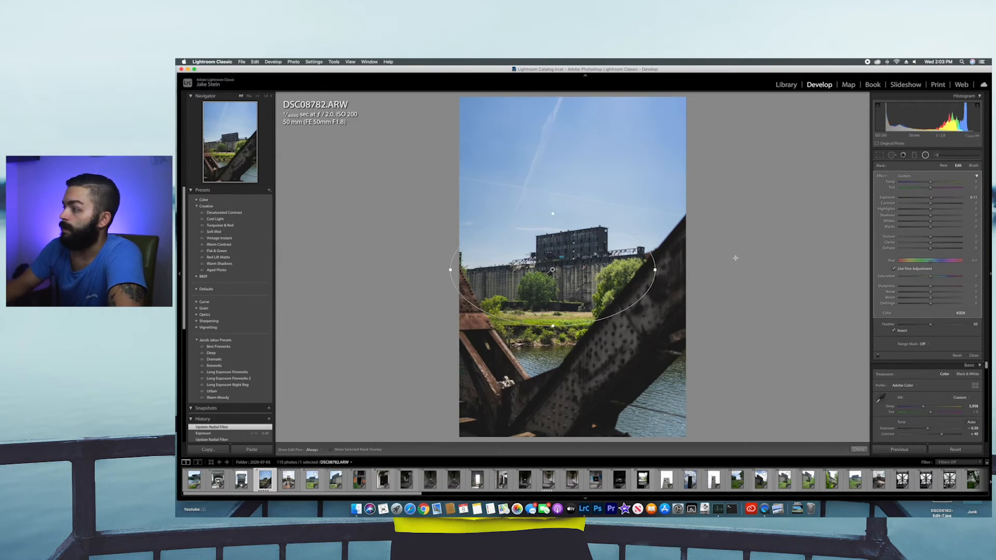
key(o)
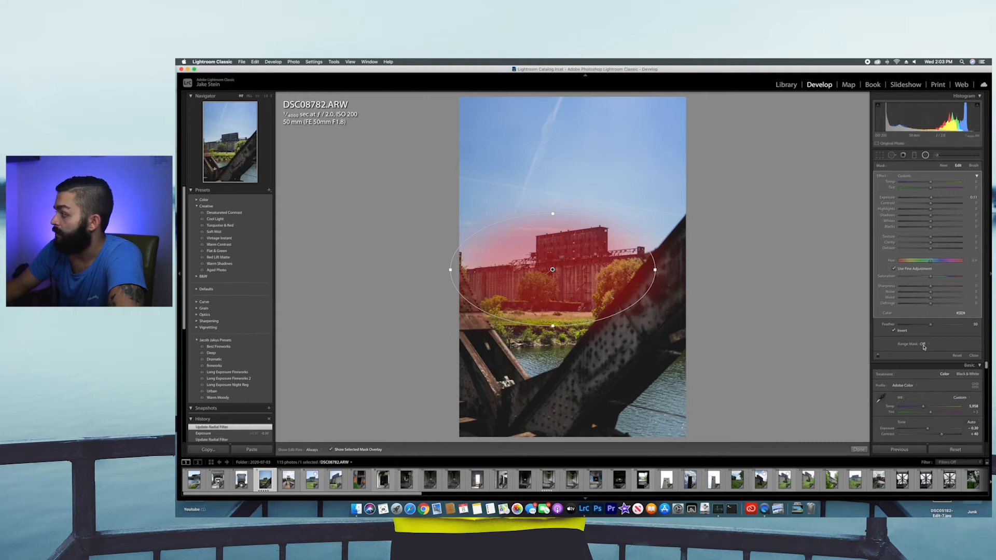
click(894, 331)
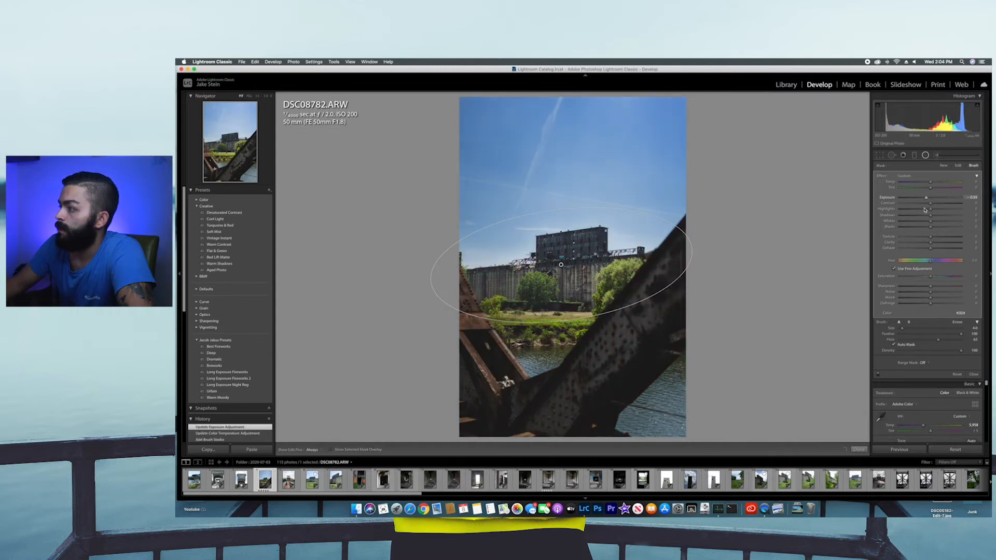
drag(930, 210, 927, 213)
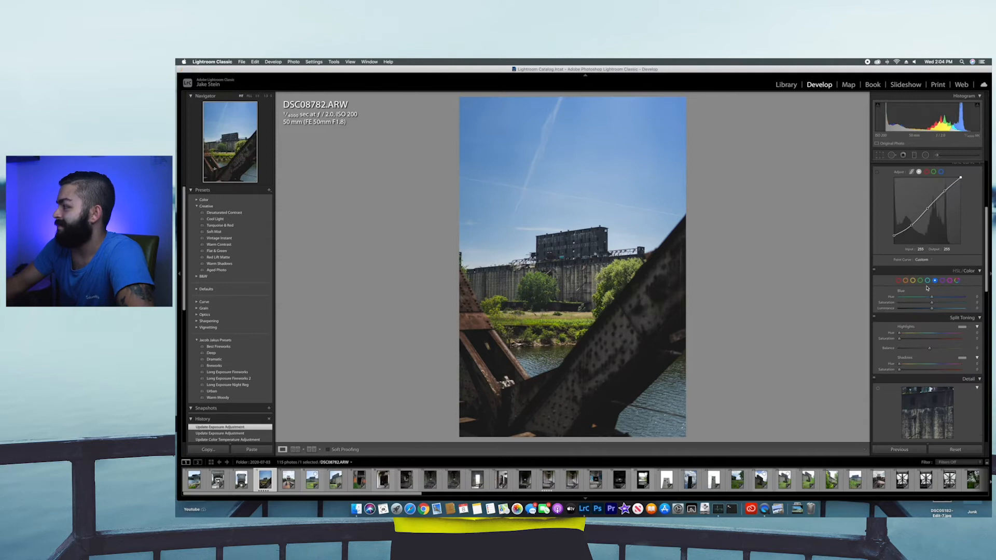
Mute the greens with Saturation at -66 and a hue shift toward yellow, and reduce the blues' hue and saturation
click(921, 281)
drag(932, 302, 911, 303)
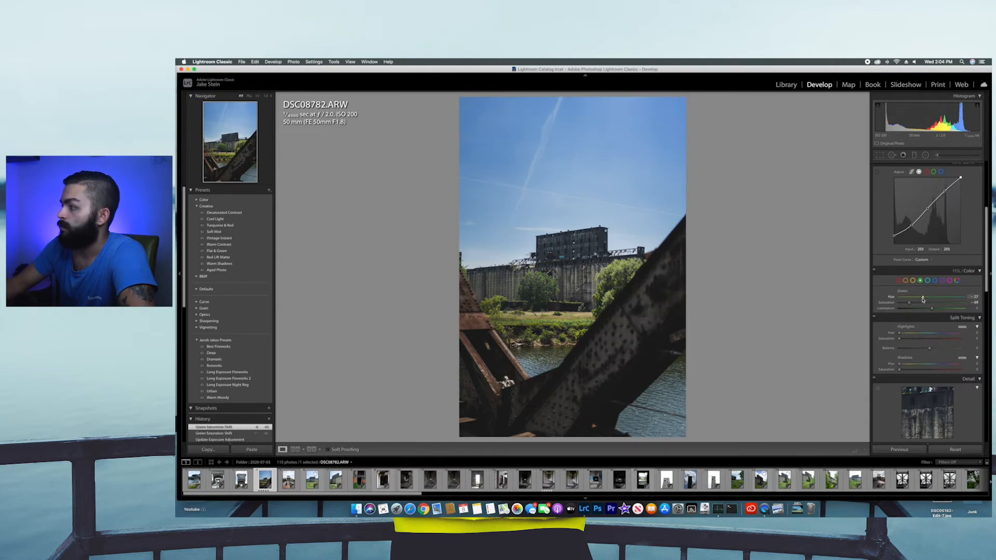
click(935, 281)
mouse_move(932, 297)
mouse_down()
mouse_move(903, 297)
mouse_move(944, 298)
mouse_move(922, 306)
mouse_up()
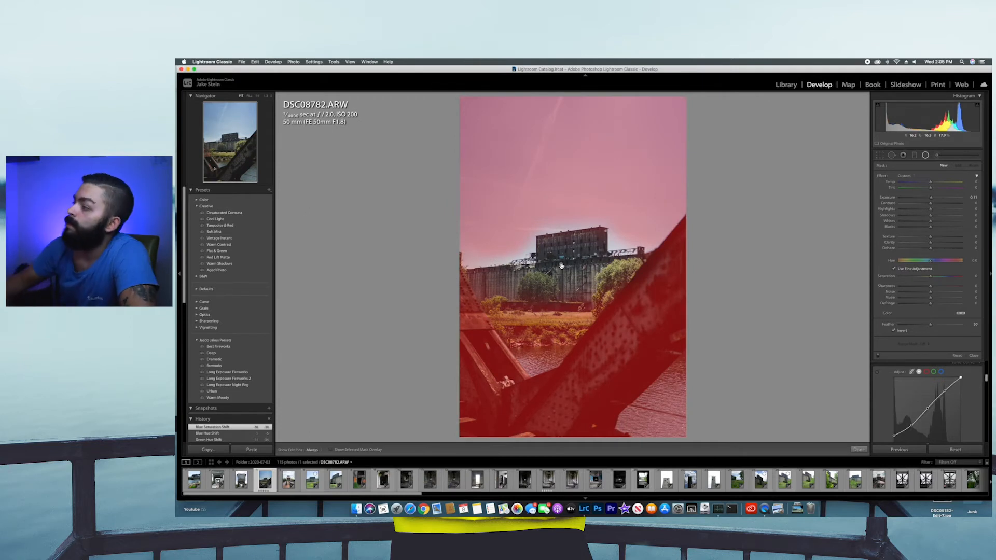
Add a second radial filter centred on the building and resize its ellipse to fit closely around the structure
click(561, 265)
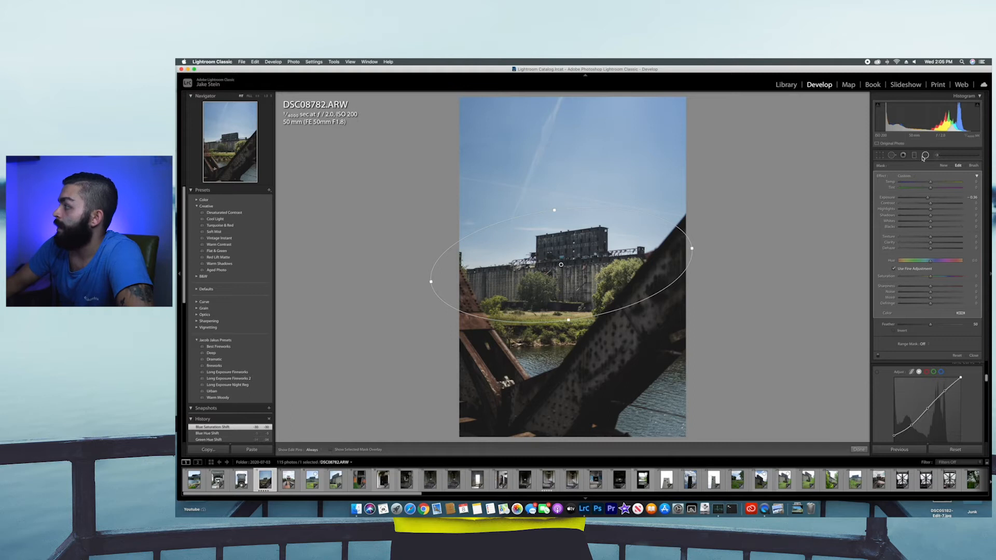
click(924, 155)
click(925, 156)
mouse_move(500, 262)
mouse_down()
mouse_move(624, 310)
mouse_move(559, 271)
mouse_up()
drag(560, 205, 560, 216)
drag(709, 271, 659, 271)
Show the second filter's mask, turn off Invert to target the surroundings, and widen the ellipse beyond the photo's edges
key(o)
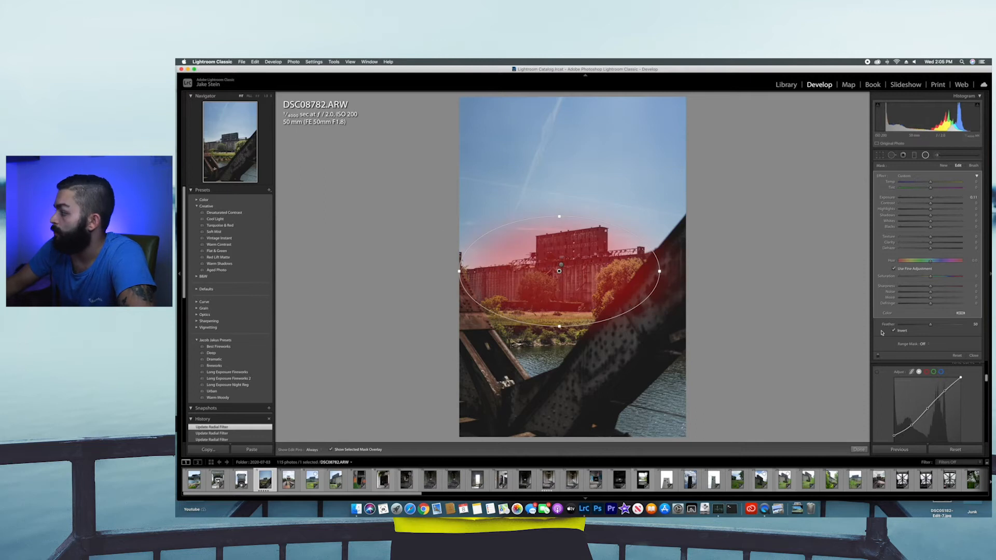
click(899, 332)
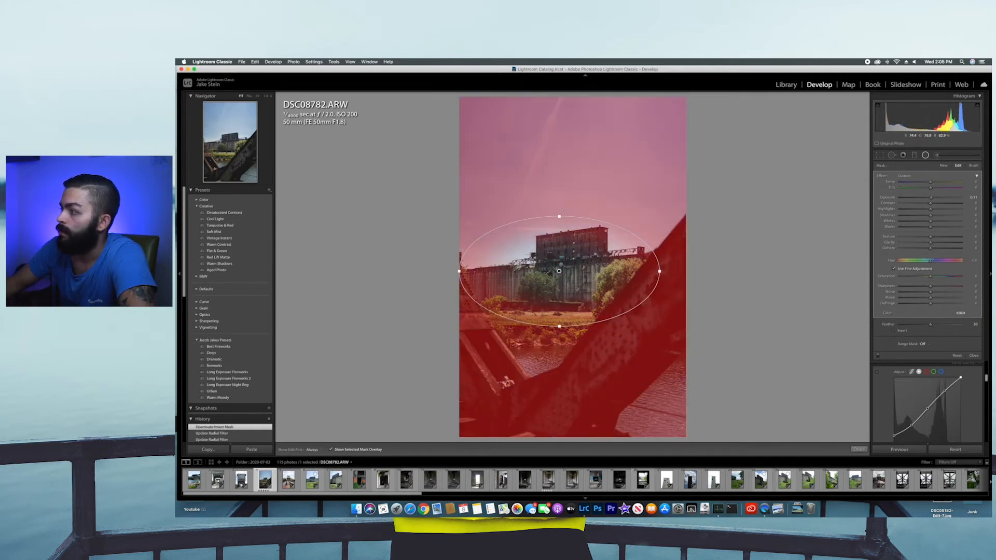
drag(559, 215, 559, 219)
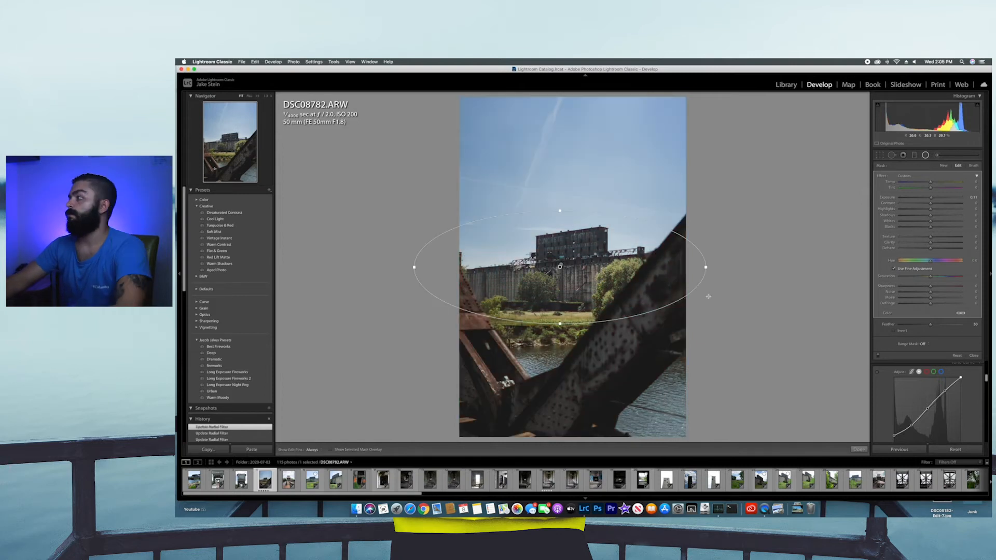
Reset the second filter's exposure, undo its noise adjustment, and set Sharpness to -100 to blur the surroundings
click(909, 176)
click(919, 242)
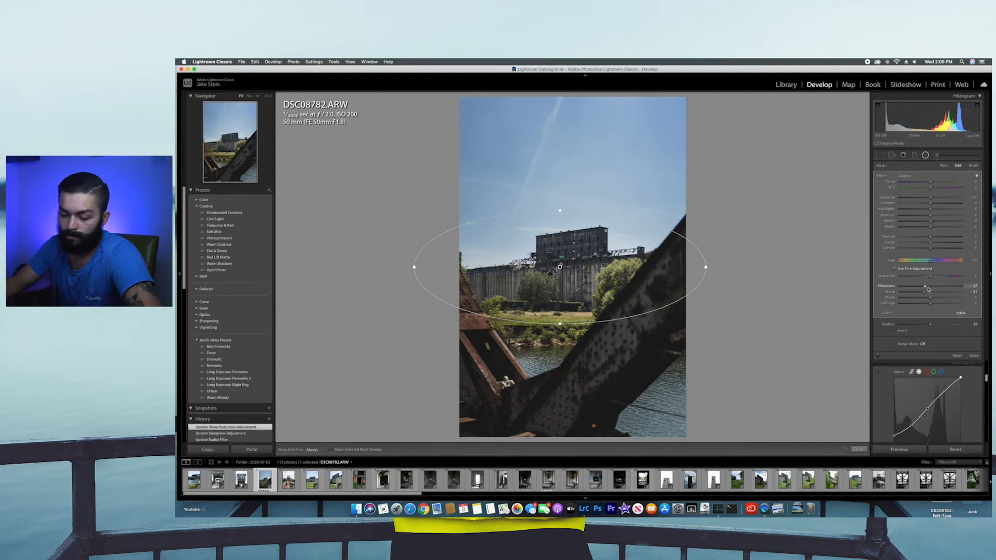
key(super+z)
key(super+z)
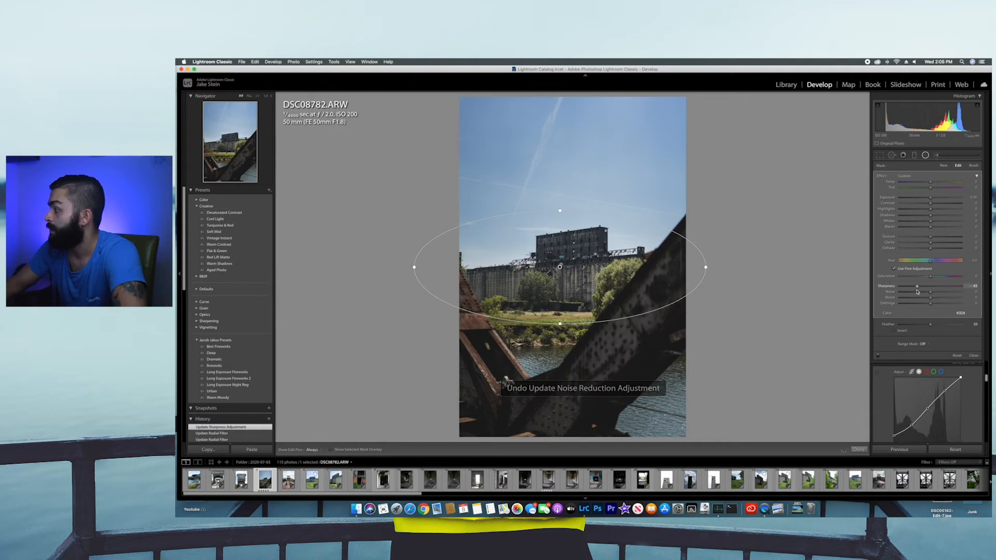
drag(937, 286, 912, 294)
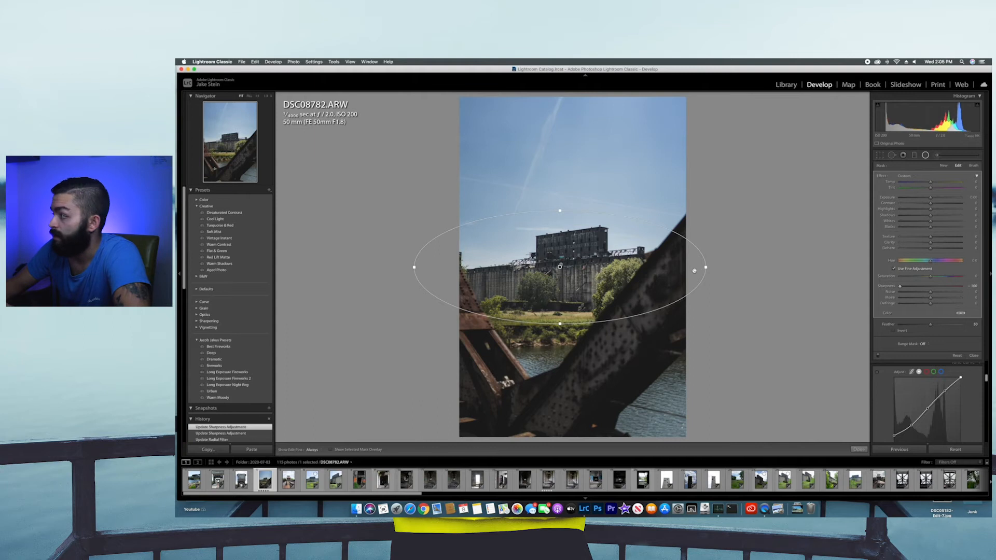
Duplicate the blurring radial filter, enlarge the ellipse vertically around the building, and re-centre it
right_click(560, 273)
click(569, 277)
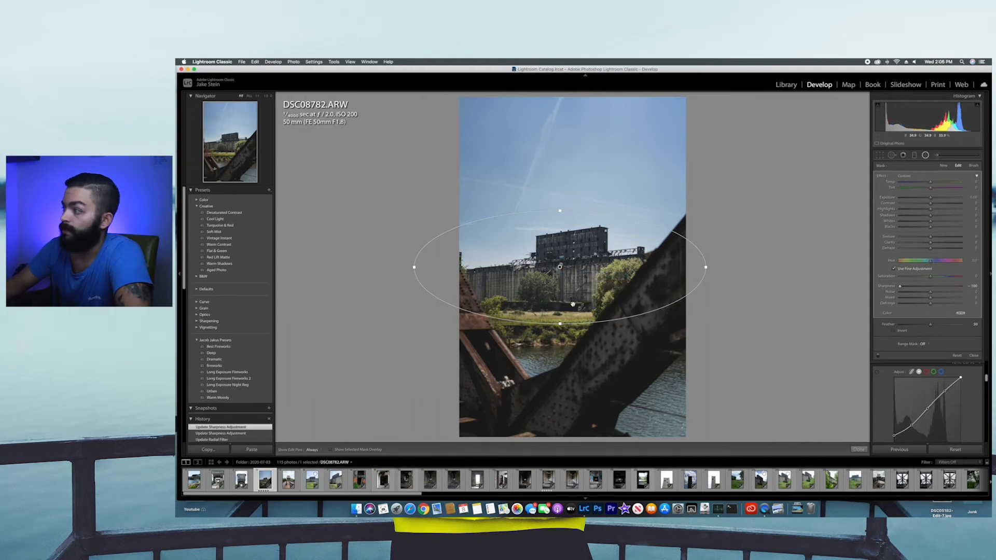
drag(560, 324, 560, 349)
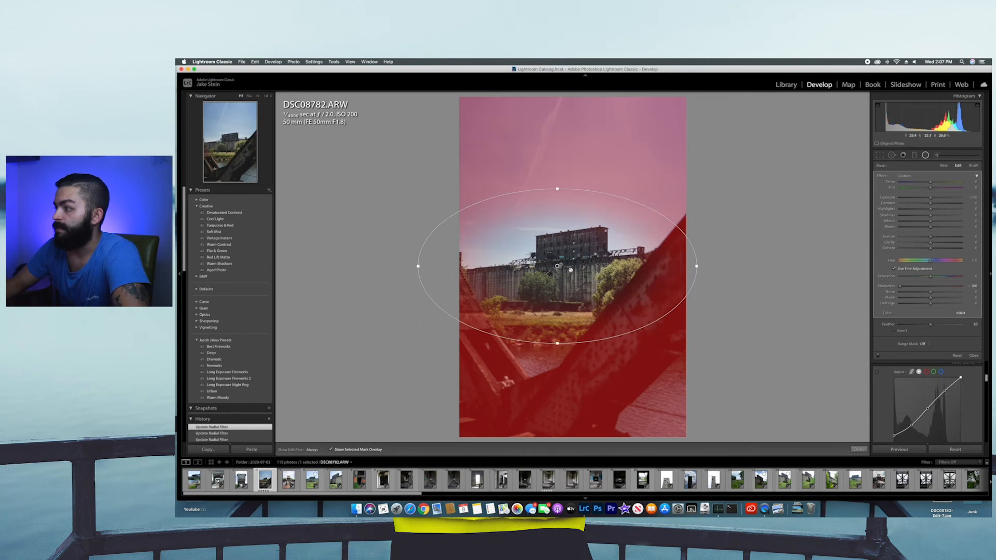
drag(557, 266, 558, 266)
key(o)
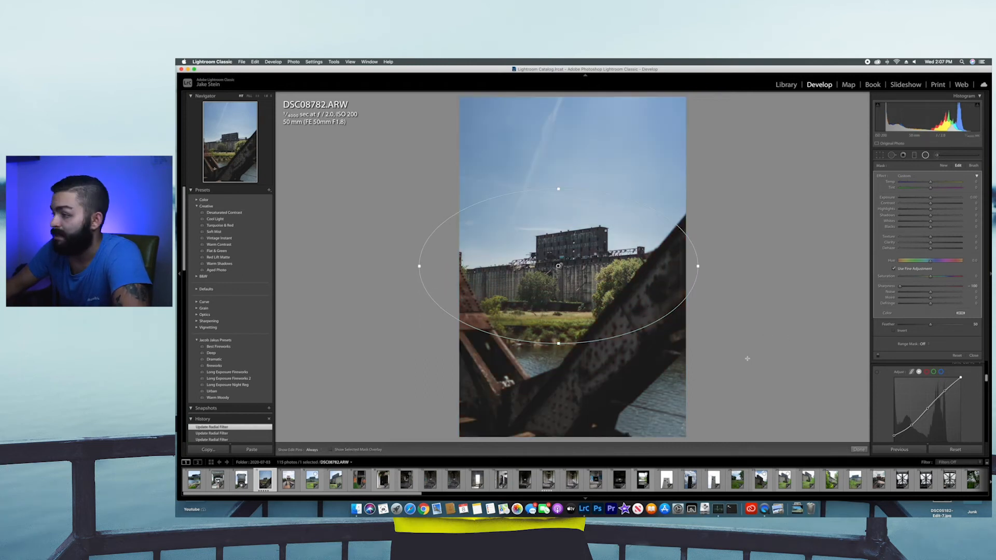
key(shift+m)
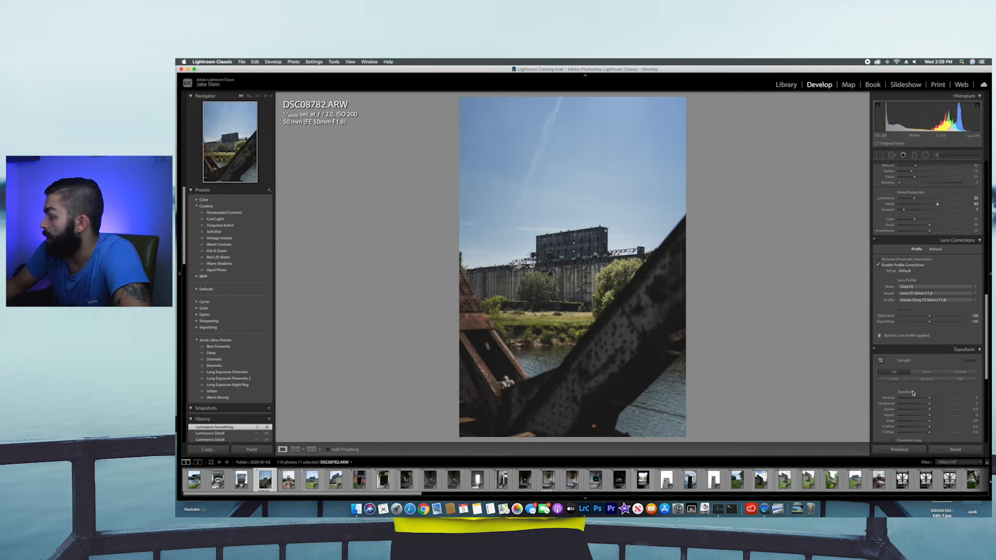
Set the Red Primary hue in the camera calibration to +60
scroll(923, 363, down, 6)
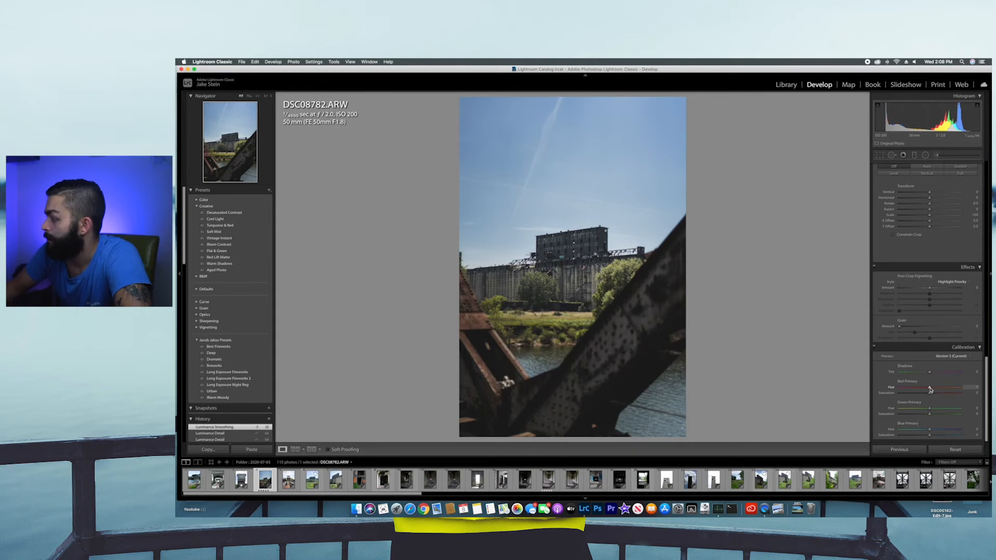
drag(930, 389, 951, 395)
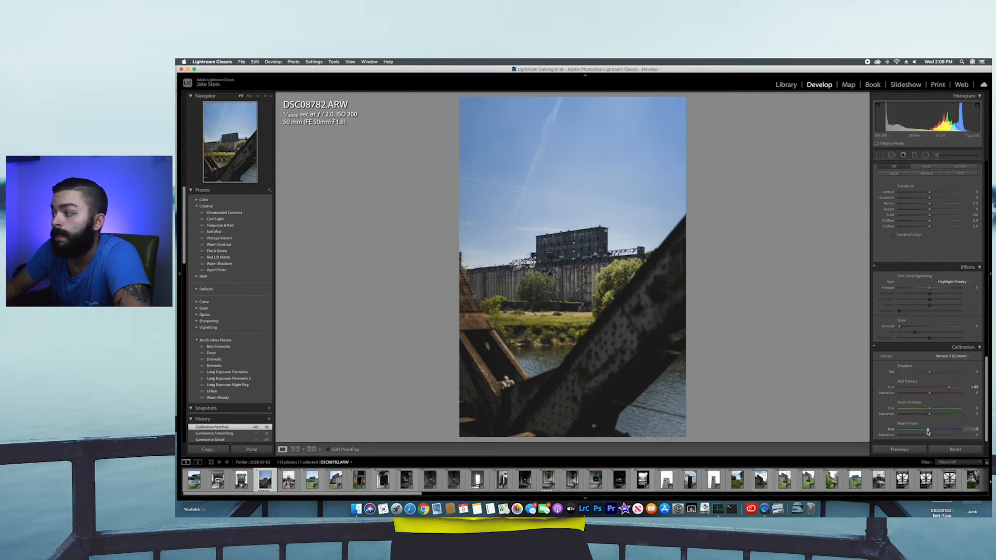
Set the calibration's Shadows tint to +22, Green Primary to hue +81 and saturation -23, and Blue Primary to hue -79 and saturation -33
drag(916, 435, 909, 438)
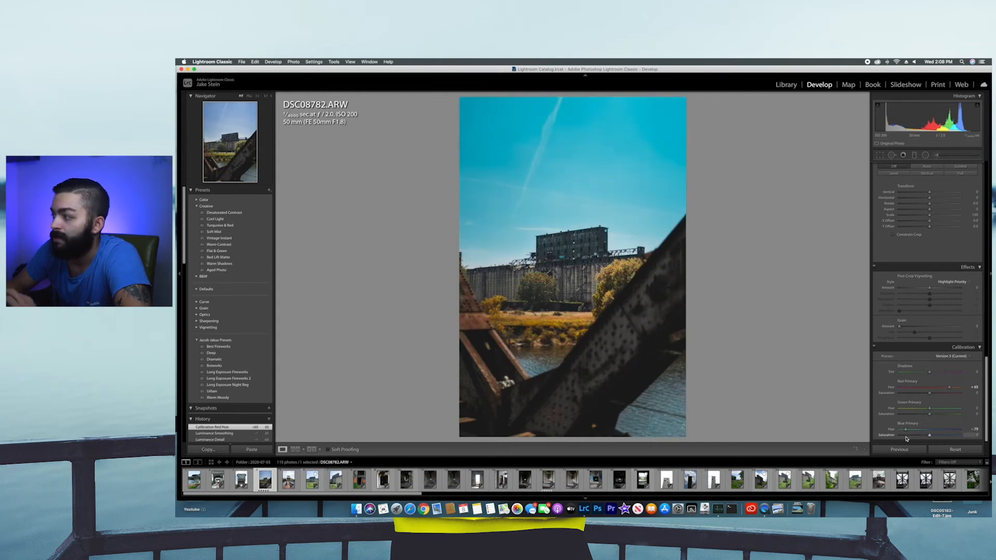
drag(929, 409, 957, 414)
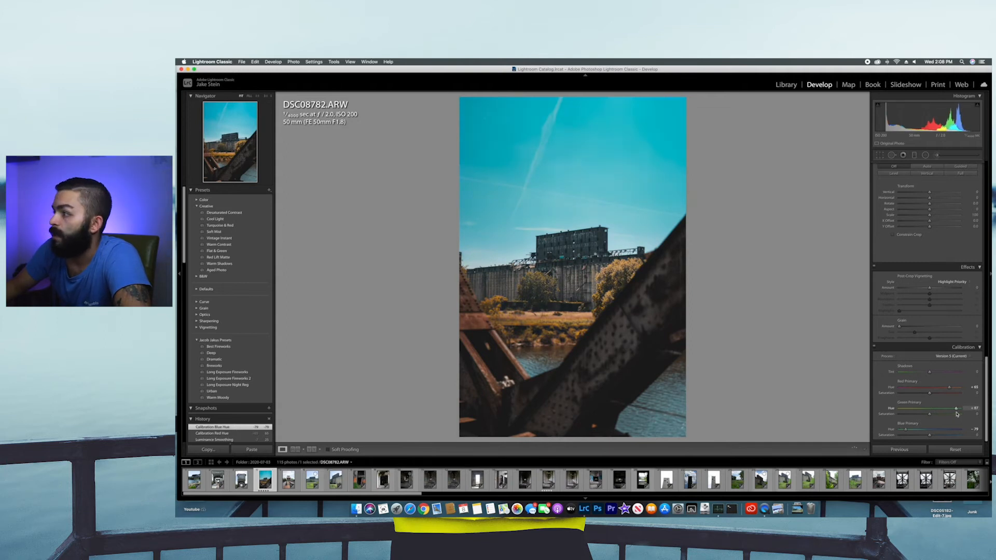
click(918, 417)
click(921, 435)
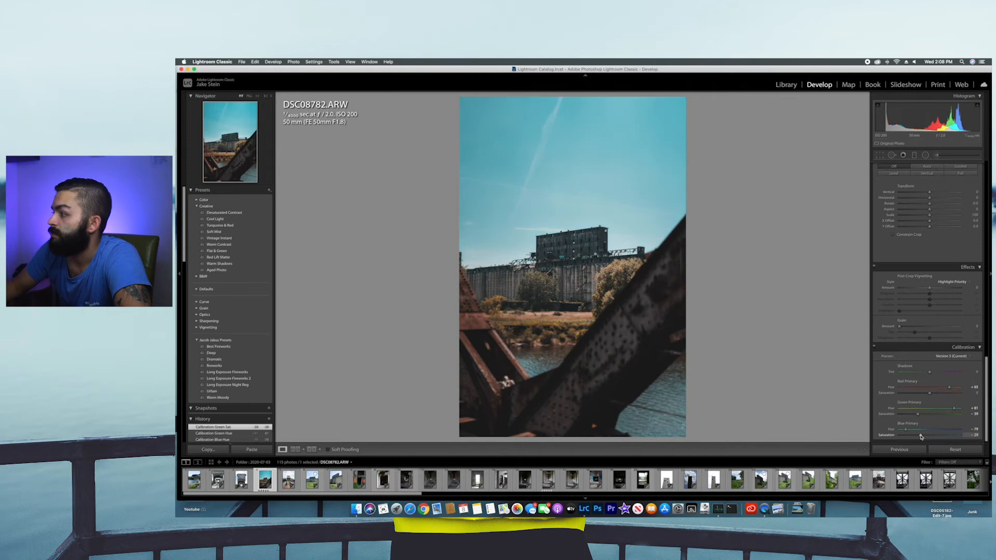
drag(911, 435, 922, 414)
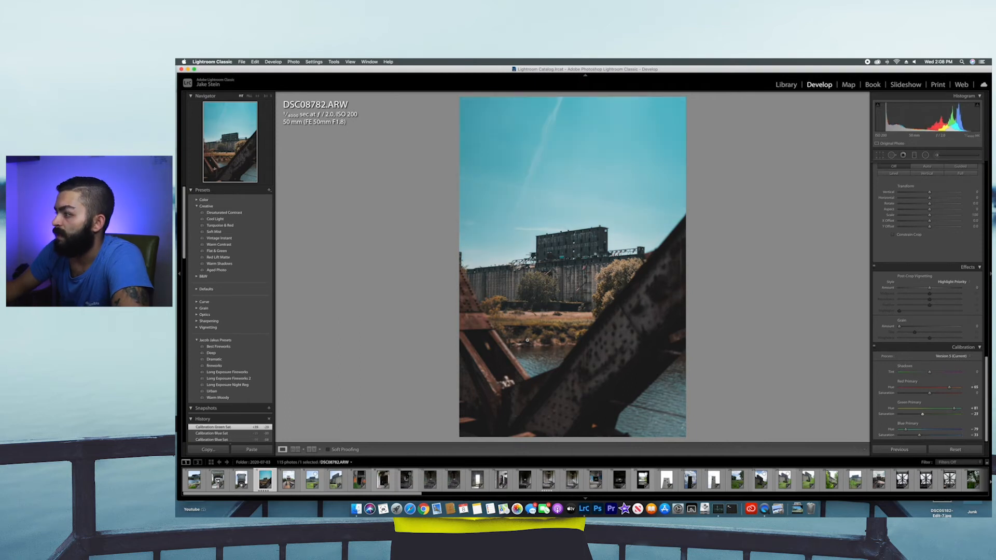
key(backslash)
key(backslash)
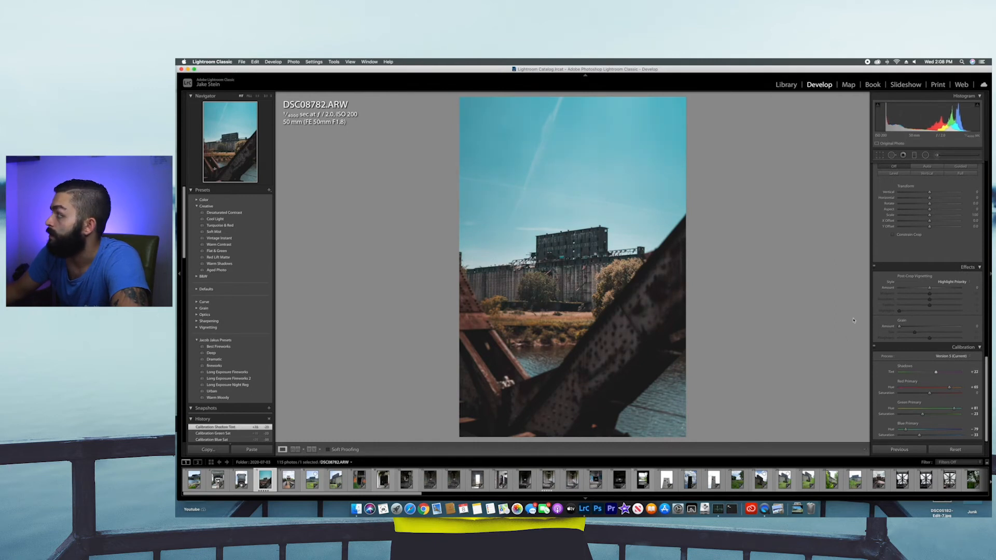
Add a graduated filter with Temp 46 and Exposure 1.38, stretched as a wide diagonal gradient brightening the photo from its right side
key(shift+m)
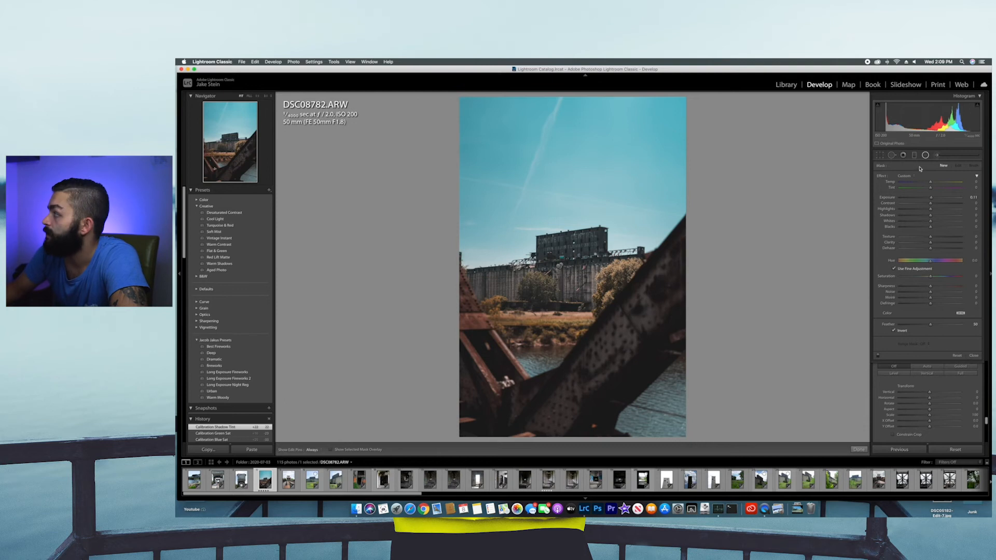
click(915, 156)
drag(671, 147, 557, 215)
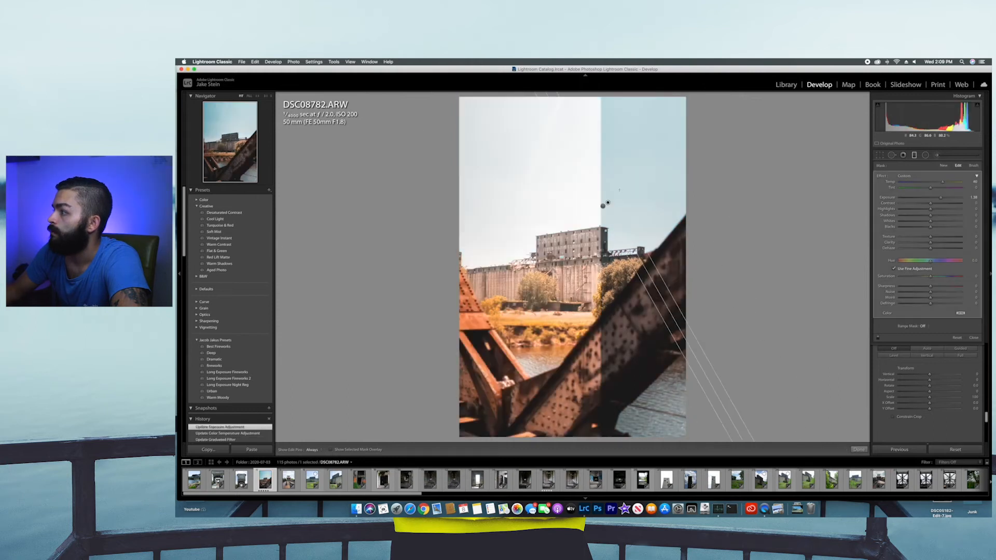
drag(619, 190, 775, 360)
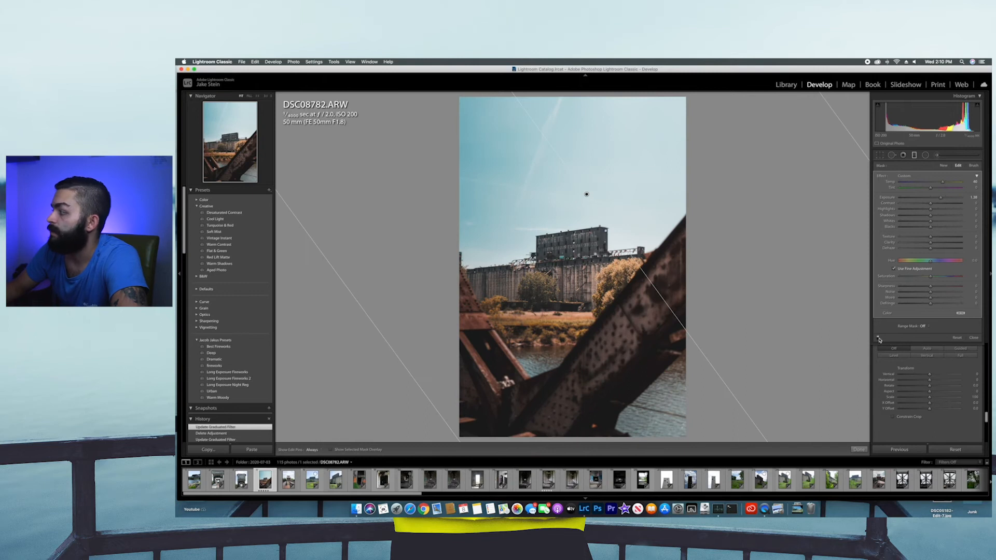
Compare the photo with the graduated filter switched off and on
click(879, 338)
click(879, 339)
click(878, 338)
click(878, 338)
Show the graduated filter's mask and brush-erase it from the dark foreground beams with Auto Mask enabled
click(586, 194)
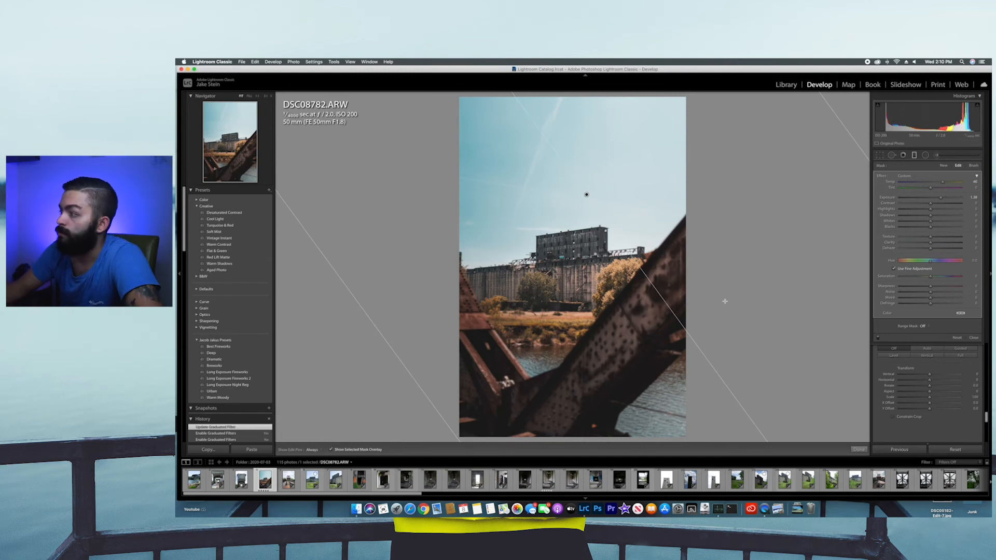
key(o)
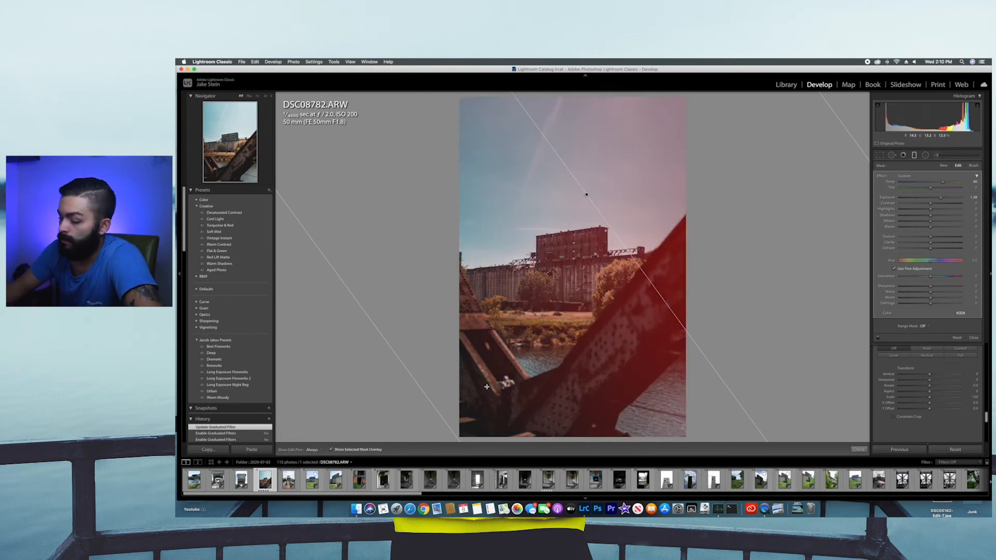
click(973, 165)
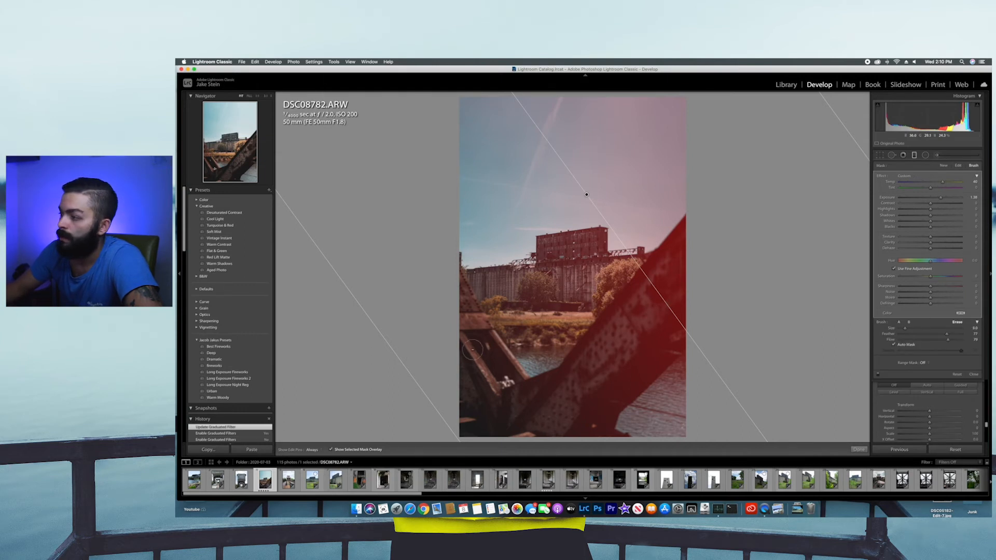
scroll(454, 309, up, 3)
key(h)
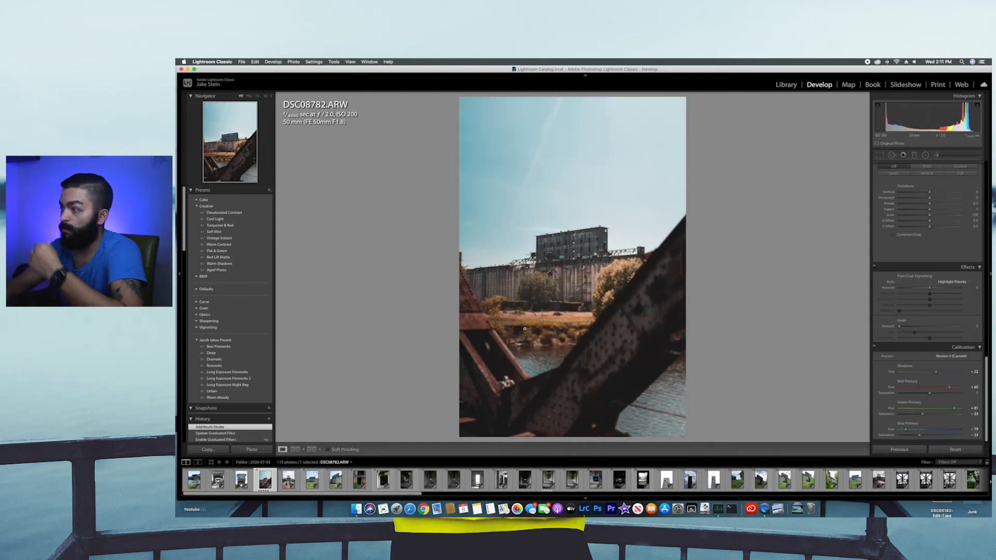
Compare the edited photo with its unedited original
key(backslash)
key(backslash)
key(backslash)
key(backslash)
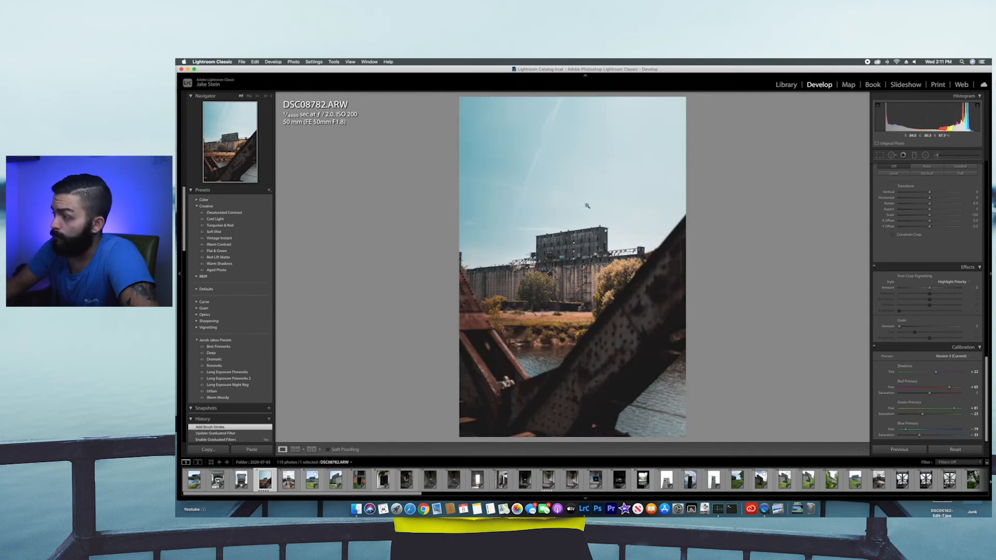
Send the edited photo to Adobe Photoshop 2020 for further editing
right_click(591, 310)
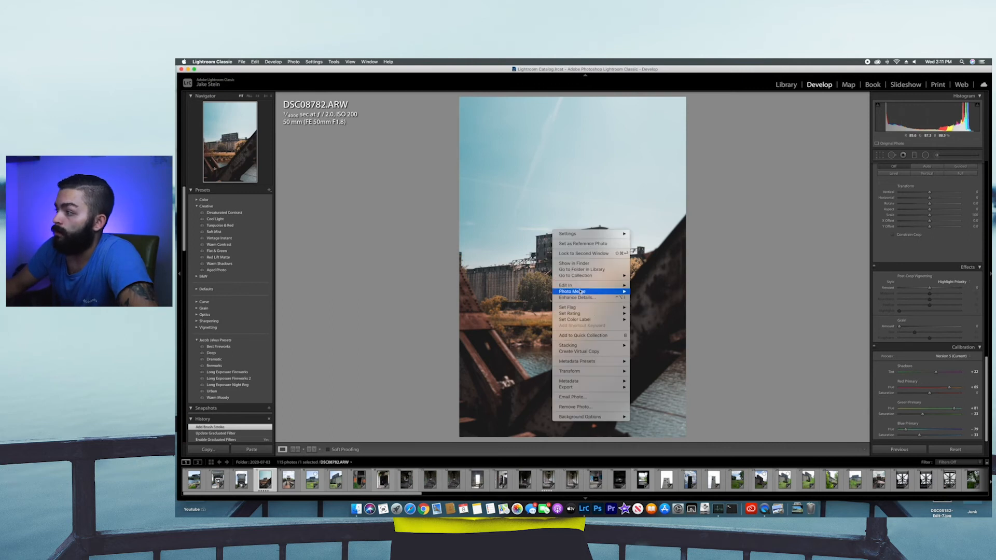
mouse_move(612, 285)
click(693, 285)
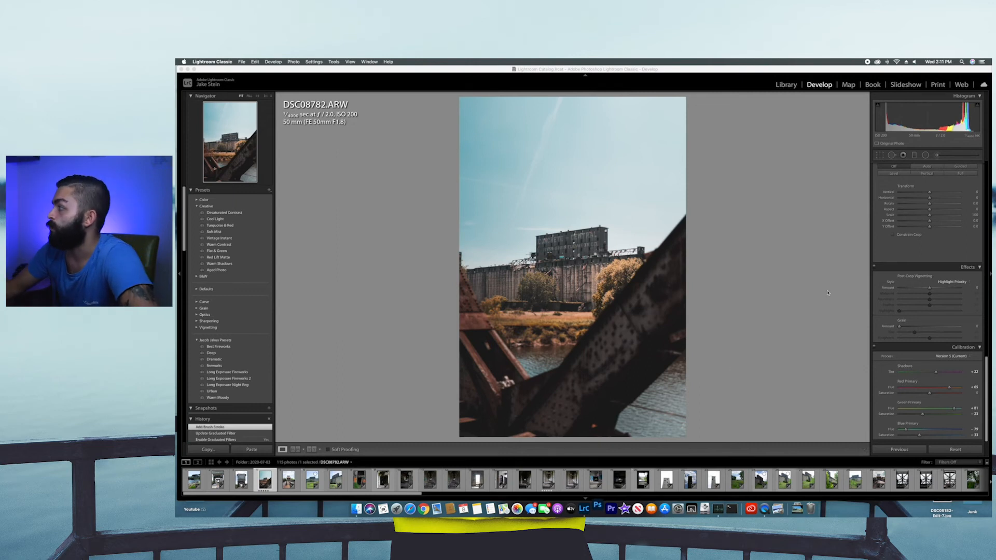
Crop the photo to the 4 x 5 / 8 x 10 aspect ratio, trimming only sky and keeping the full foreground
click(880, 156)
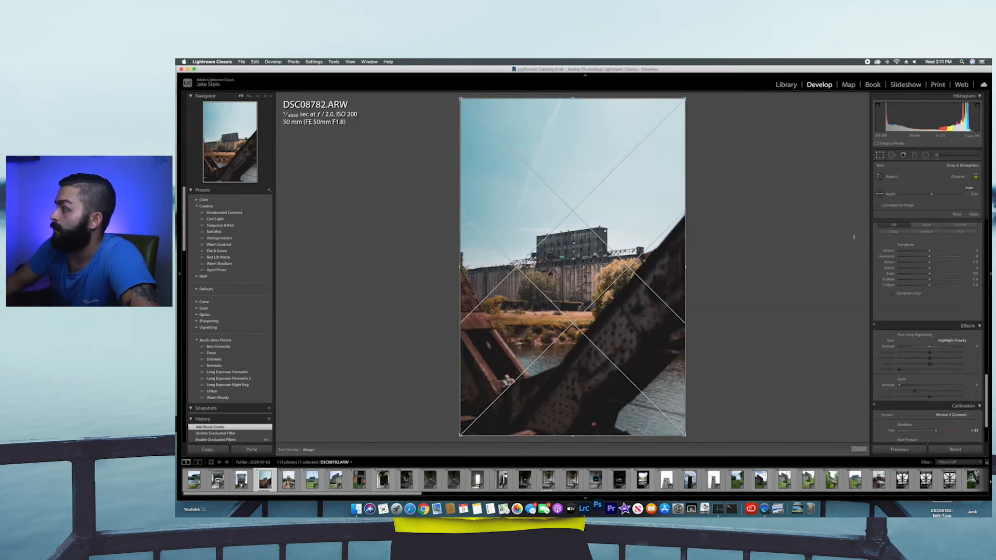
click(971, 177)
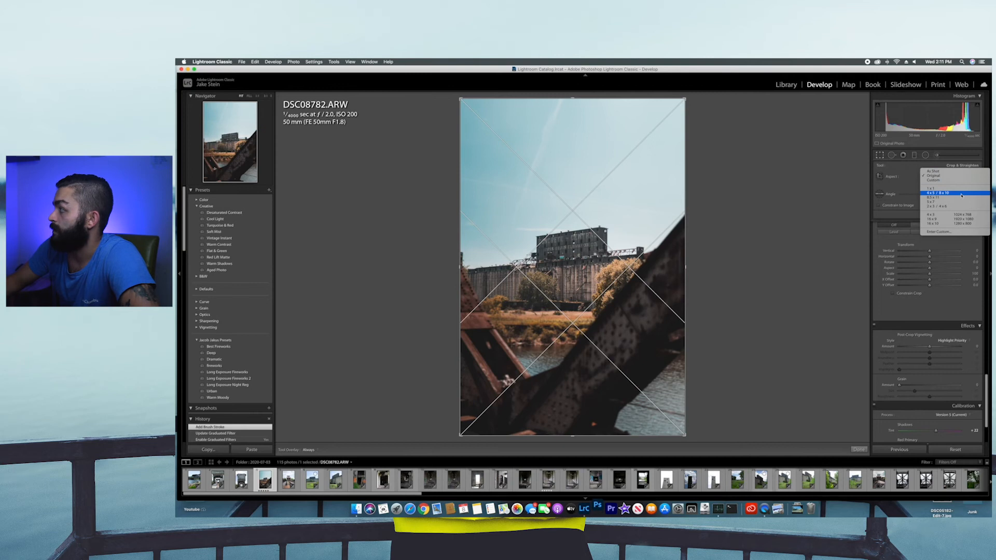
click(952, 194)
drag(638, 238, 638, 211)
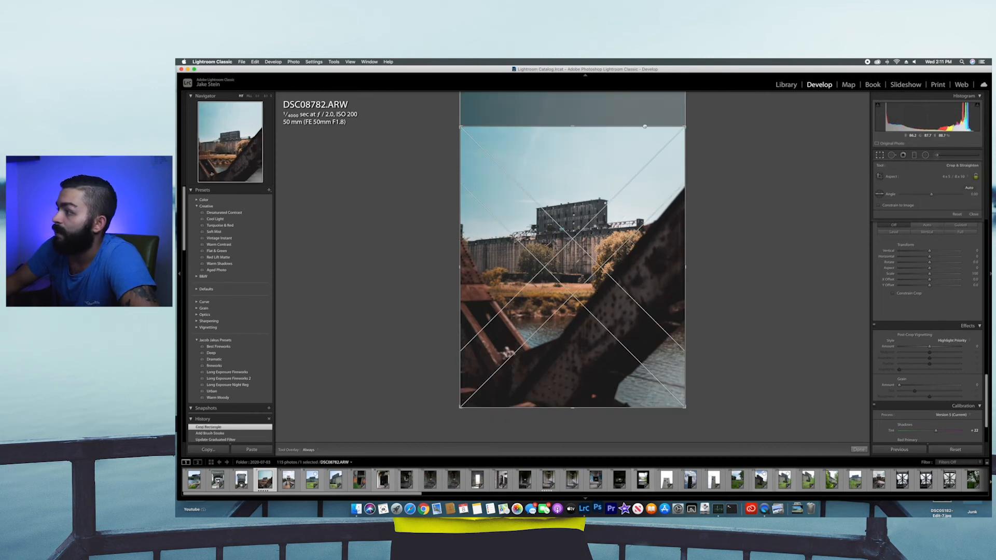
click(884, 155)
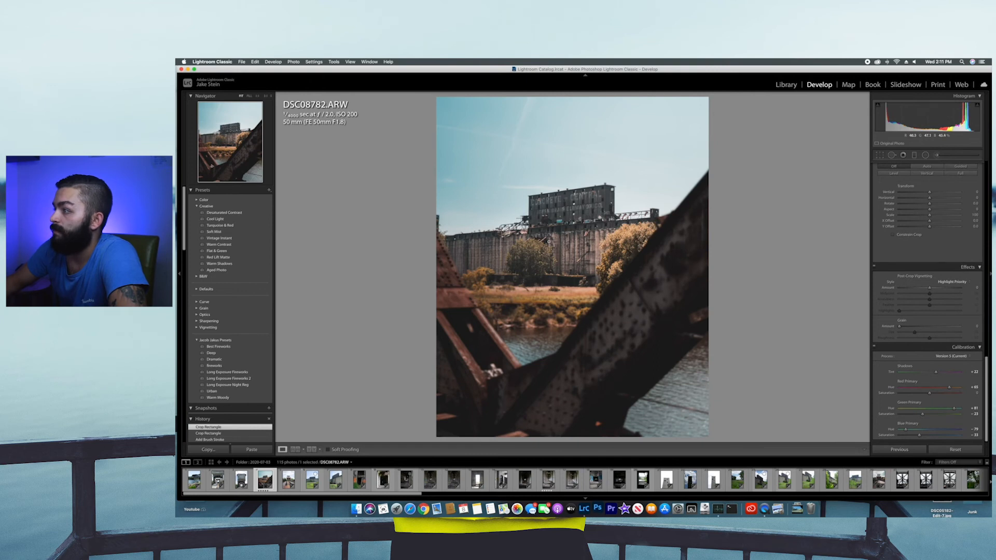
click(560, 234)
drag(575, 114, 458, 366)
click(527, 335)
key(shift+m)
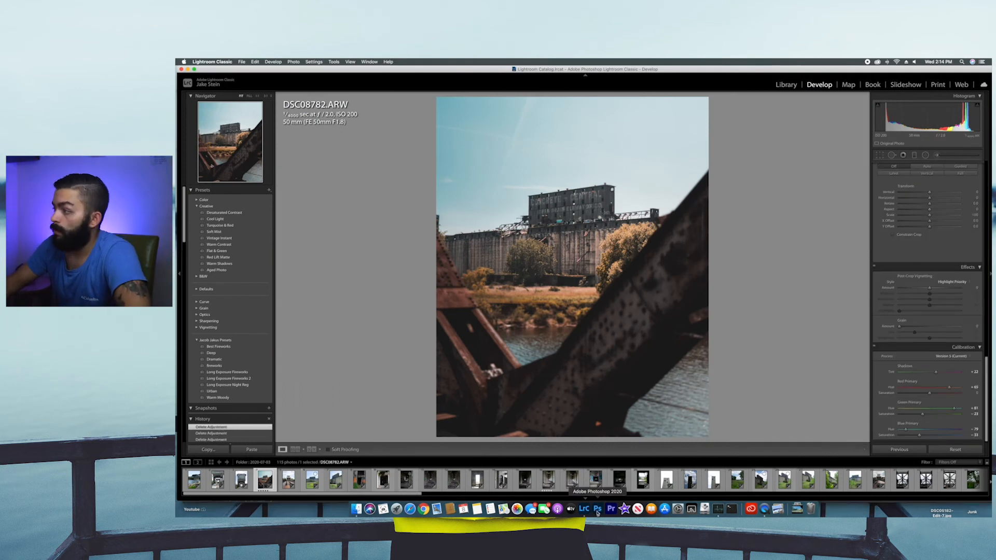
Switch to Photoshop, where the DSC08782.ARW photo is open
click(597, 510)
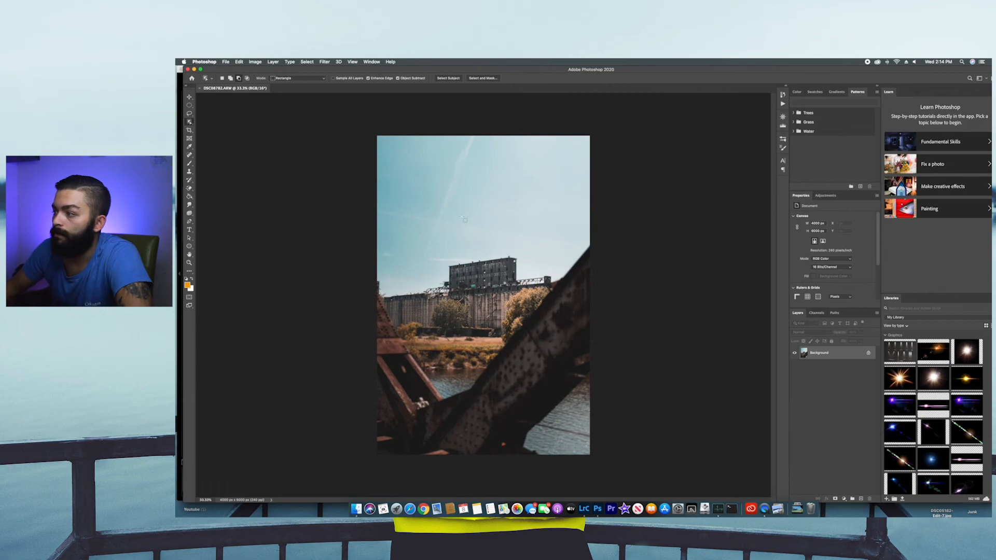